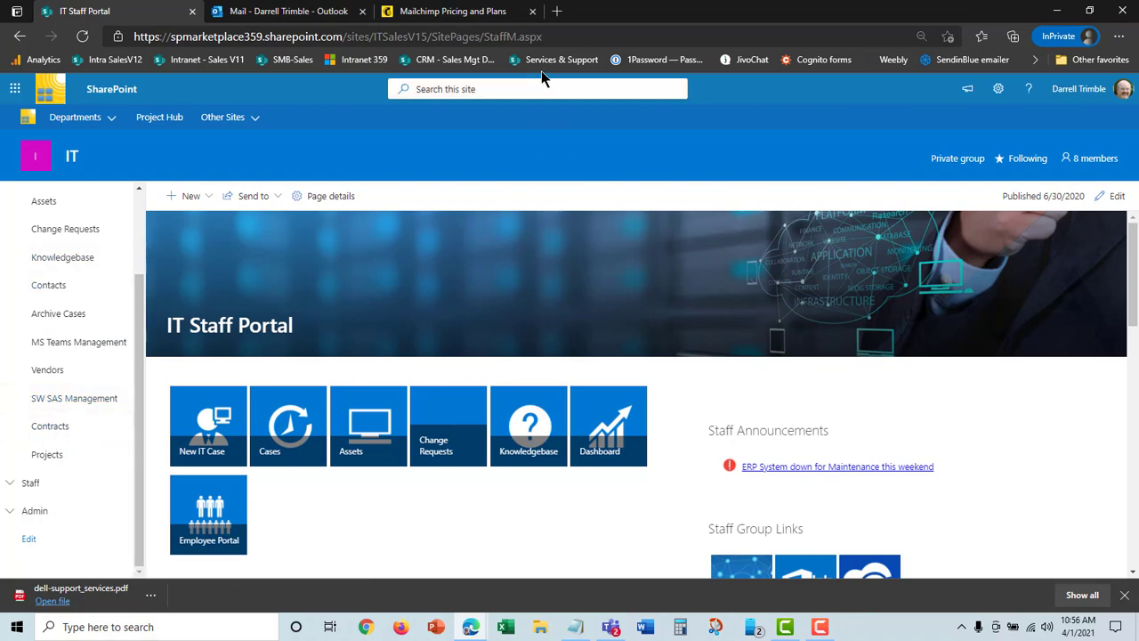
# Review the plans and prices on the Mailchimp pricing page
pyautogui.click(453, 11)
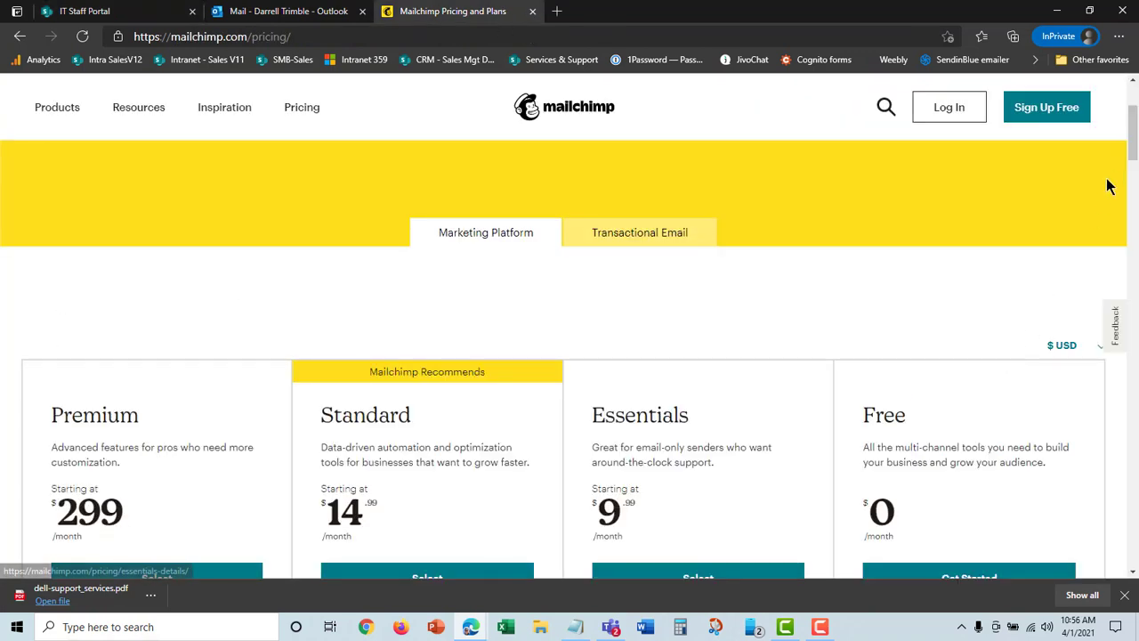
pyautogui.scroll(-2, 1136, 147)
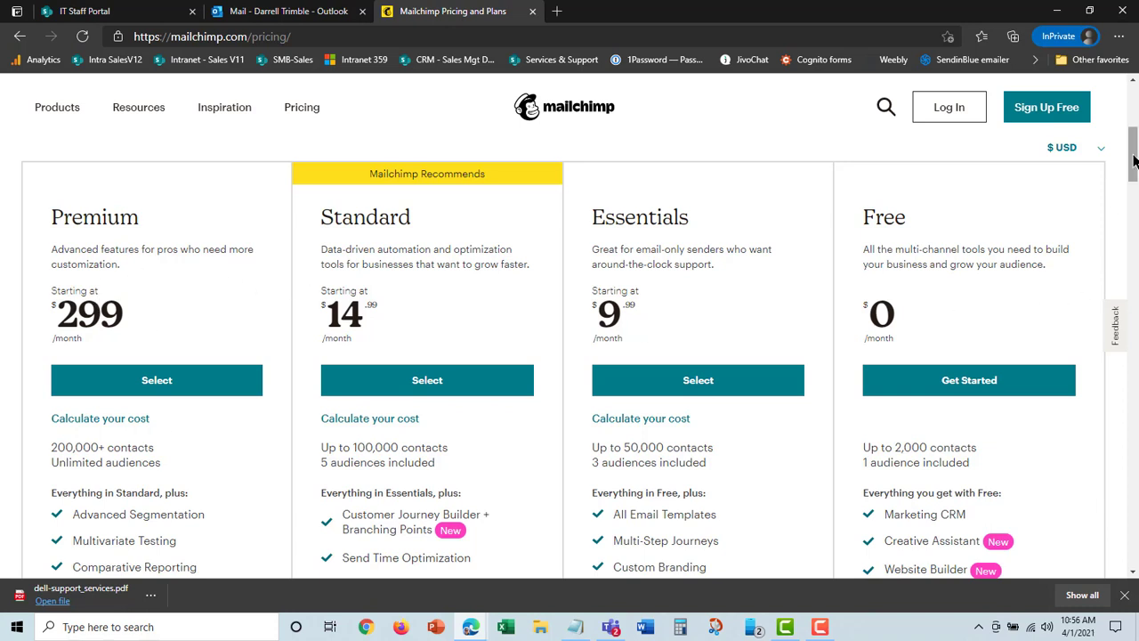
pyautogui.moveTo(1134, 159); pyautogui.dragTo(1133, 150)
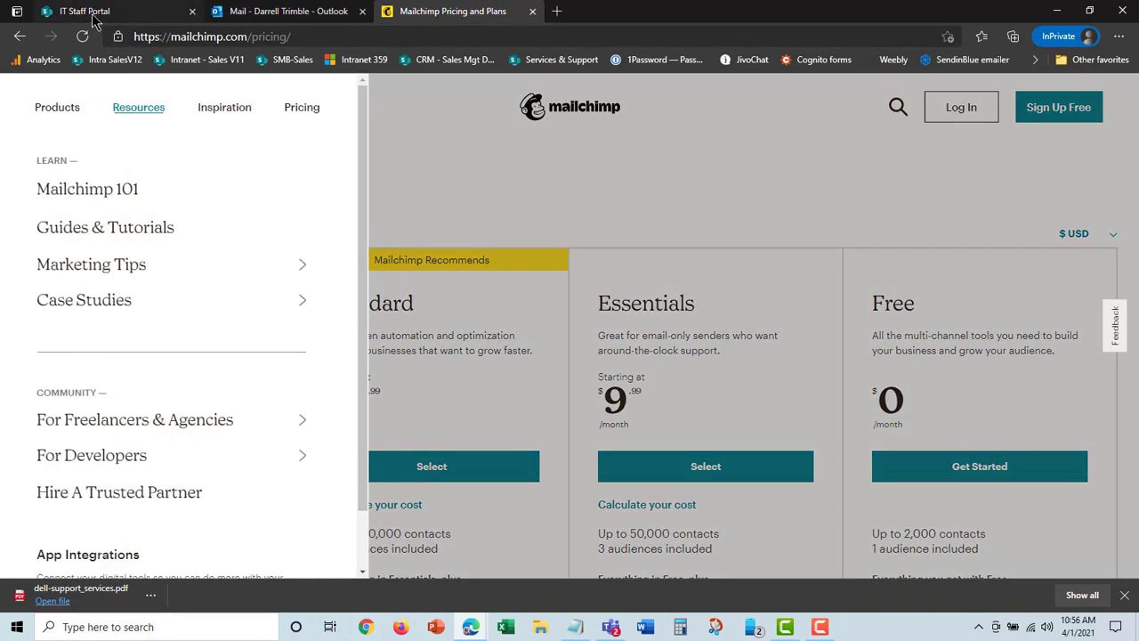
# Return to the IT Staff Portal and open its Vendors list
pyautogui.click(92, 12)
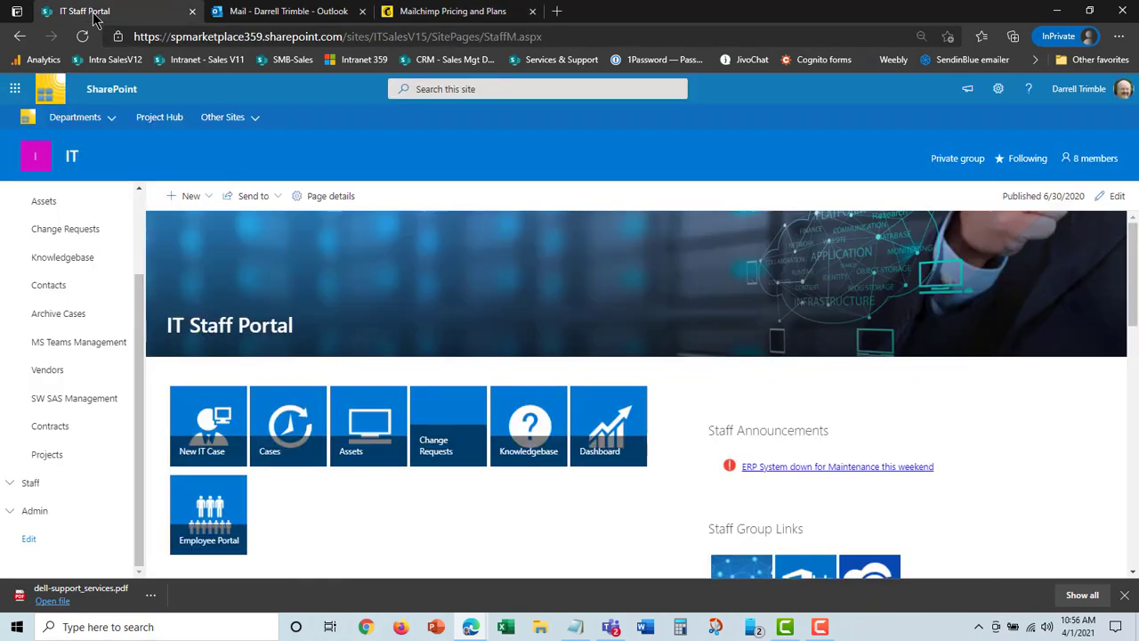
pyautogui.click(57, 379)
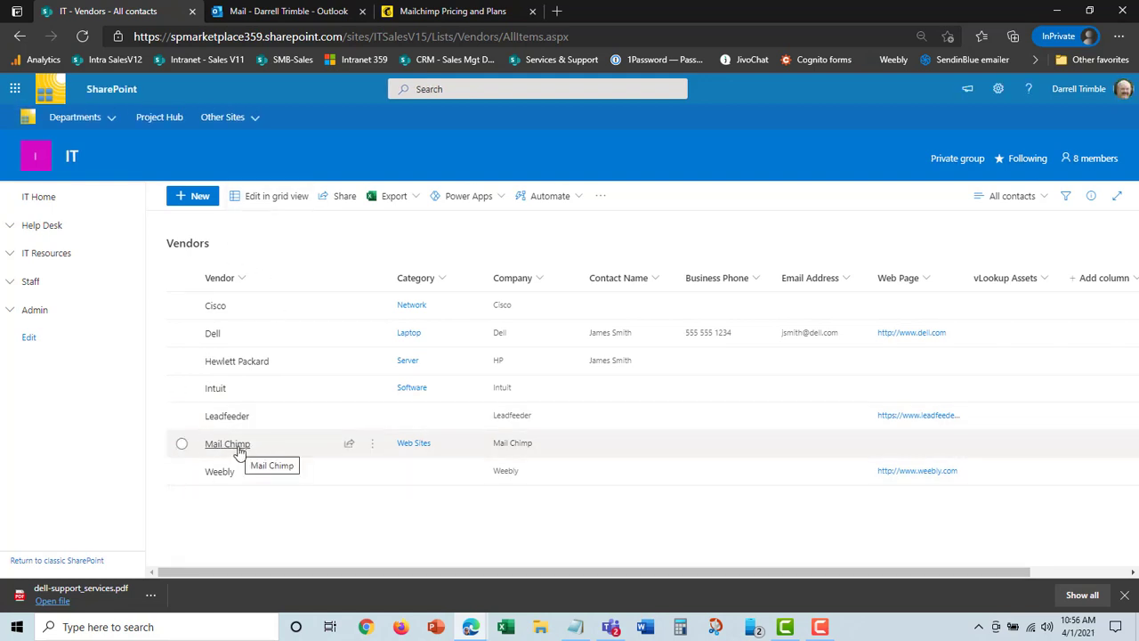
# Open the Mail Chimp record in the SW SAS Management list for editing
pyautogui.click(10, 253)
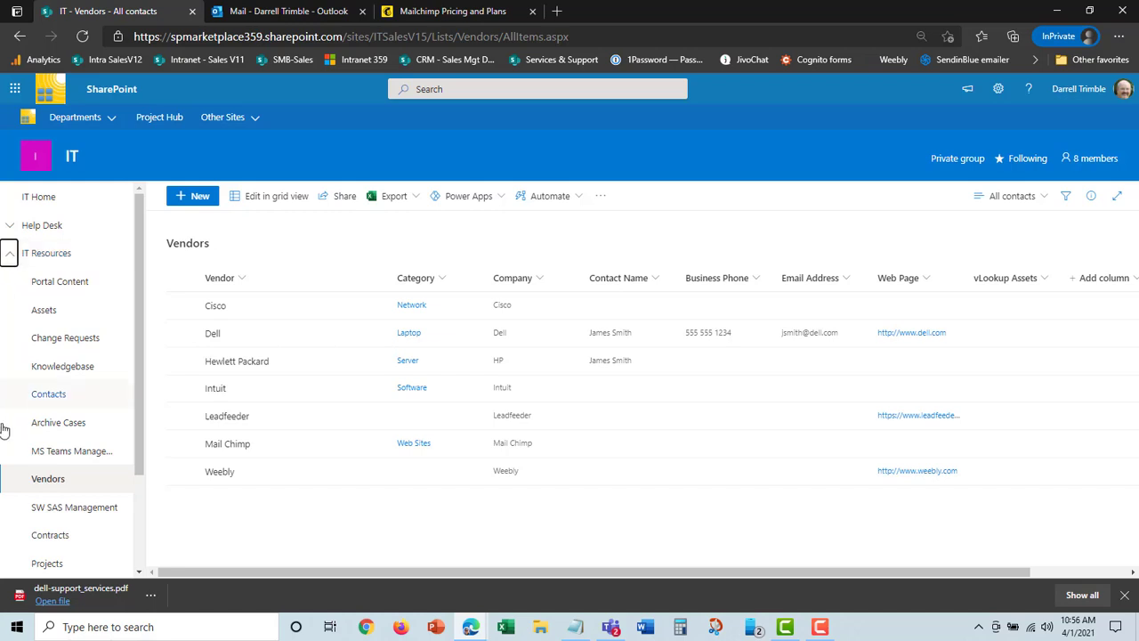
pyautogui.click(78, 507)
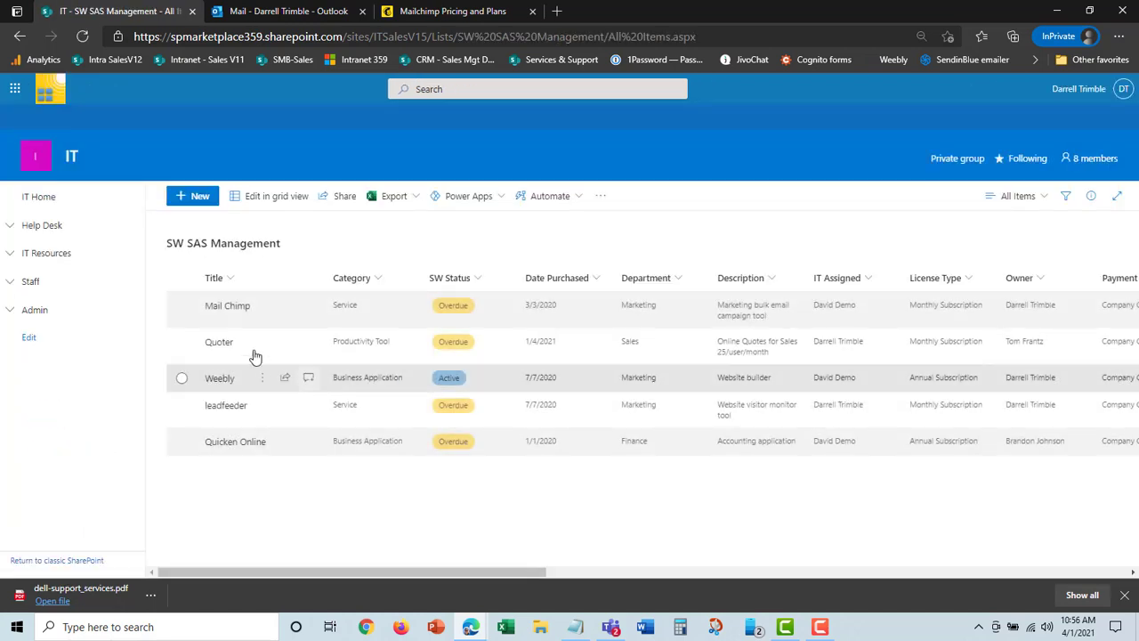
pyautogui.click(181, 309)
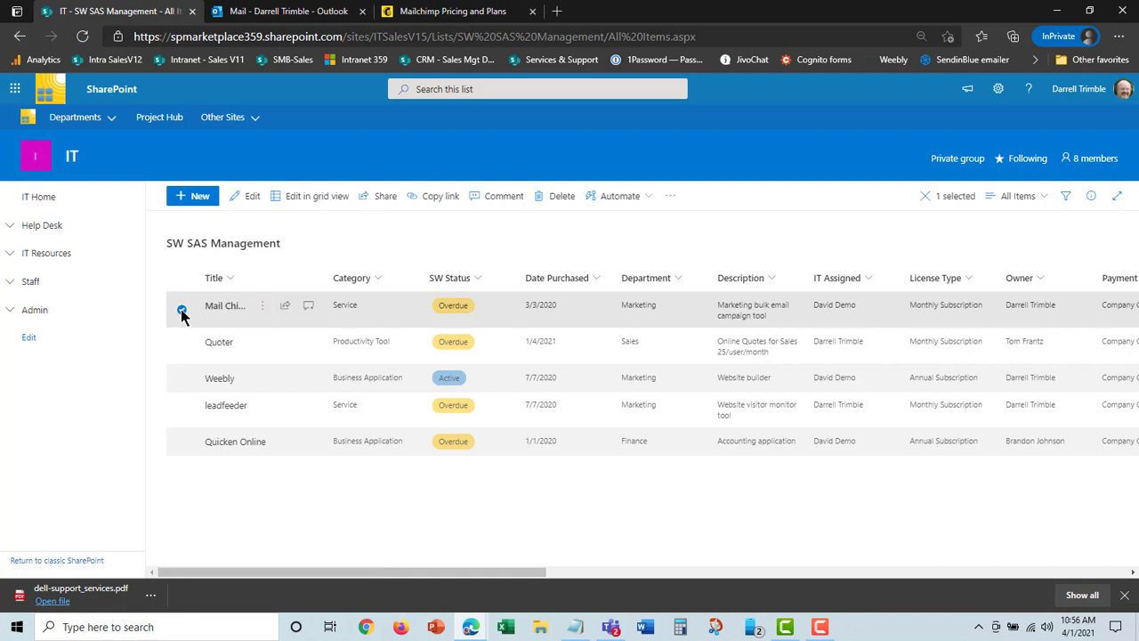
pyautogui.click(253, 201)
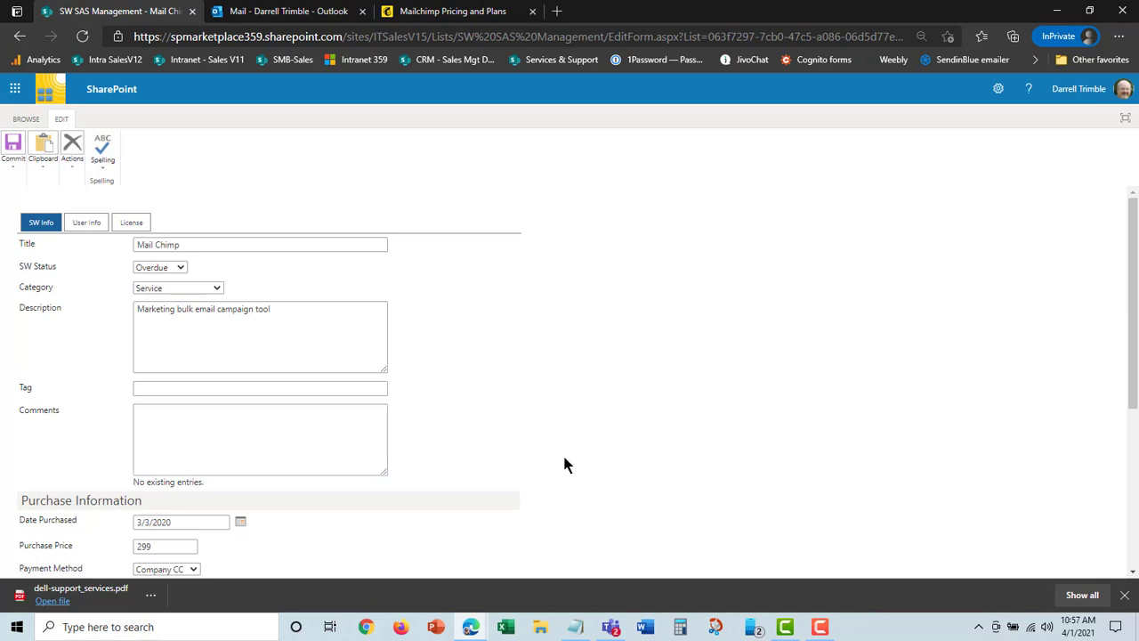
# Review the Mail Chimp record's software, purchase, vendor, user and license details, ending back on the software information
pyautogui.scroll(-3, 565, 438)
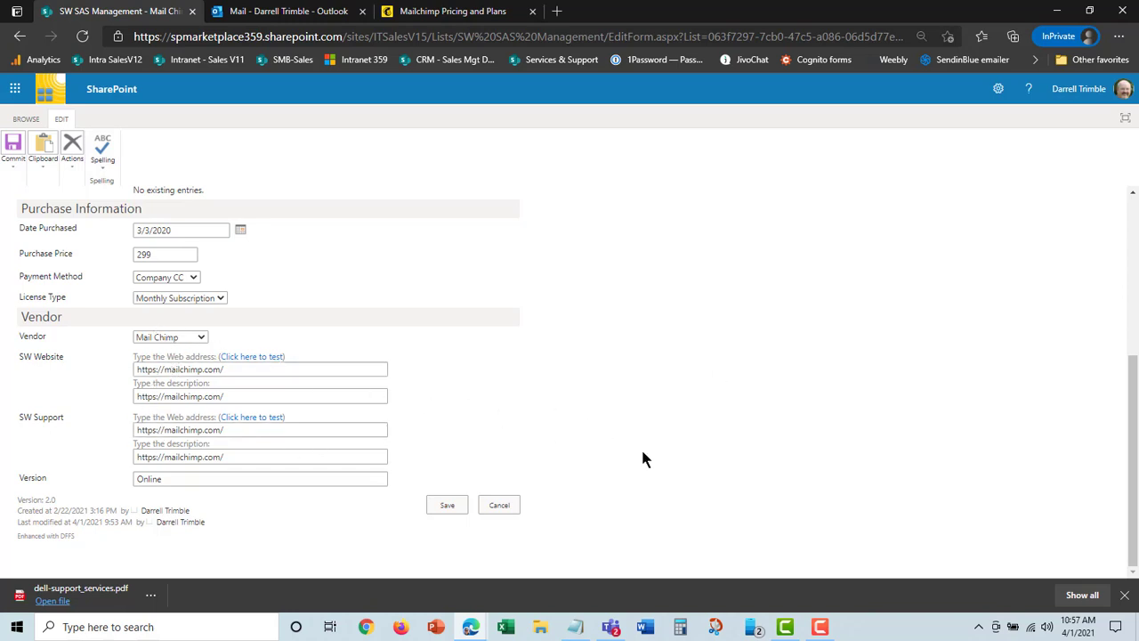
pyautogui.scroll(3, 656, 453)
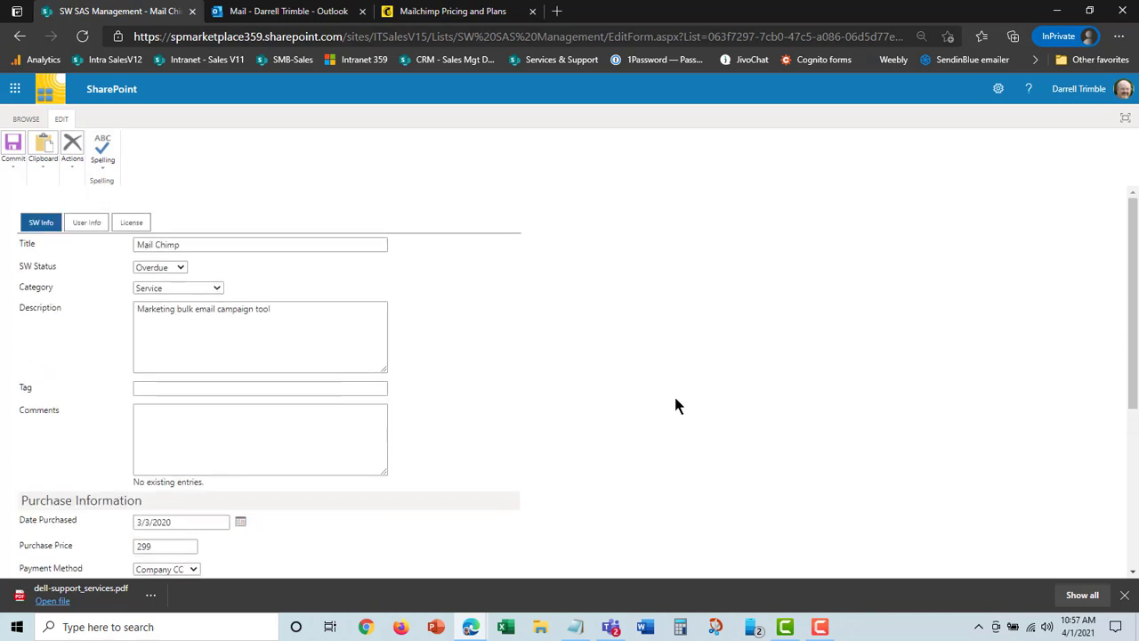
pyautogui.click(88, 228)
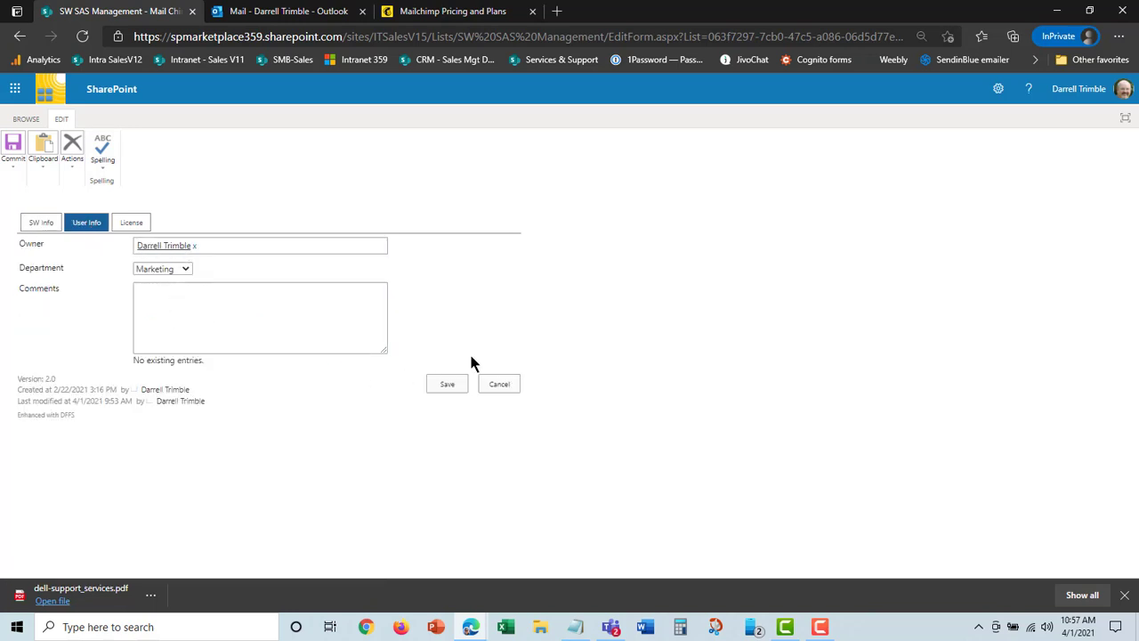
pyautogui.click(132, 223)
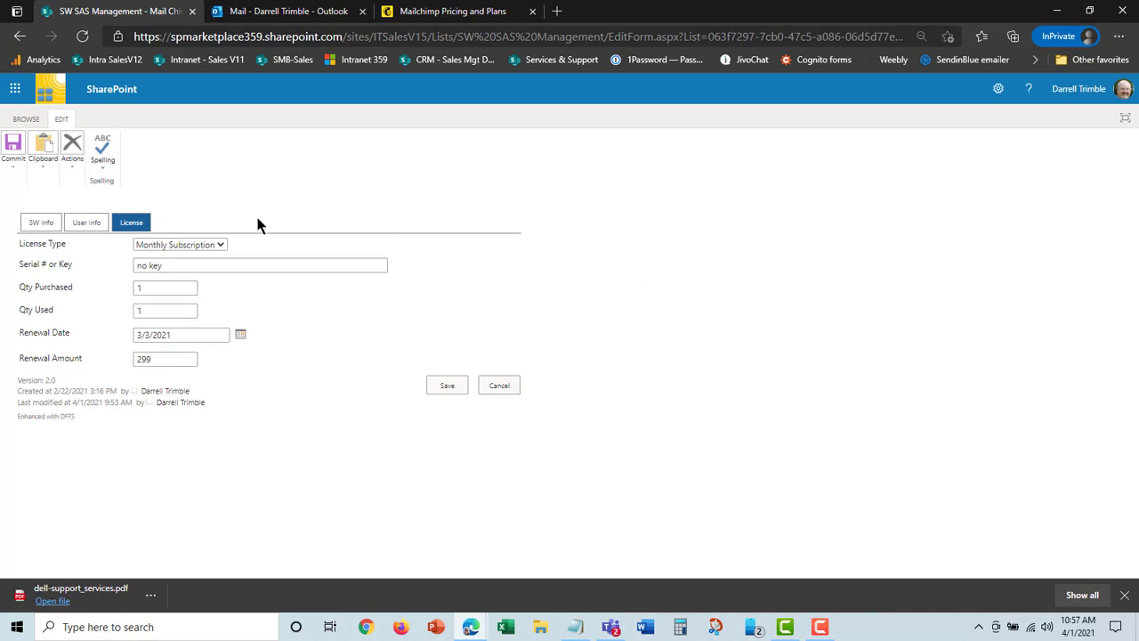
pyautogui.click(38, 223)
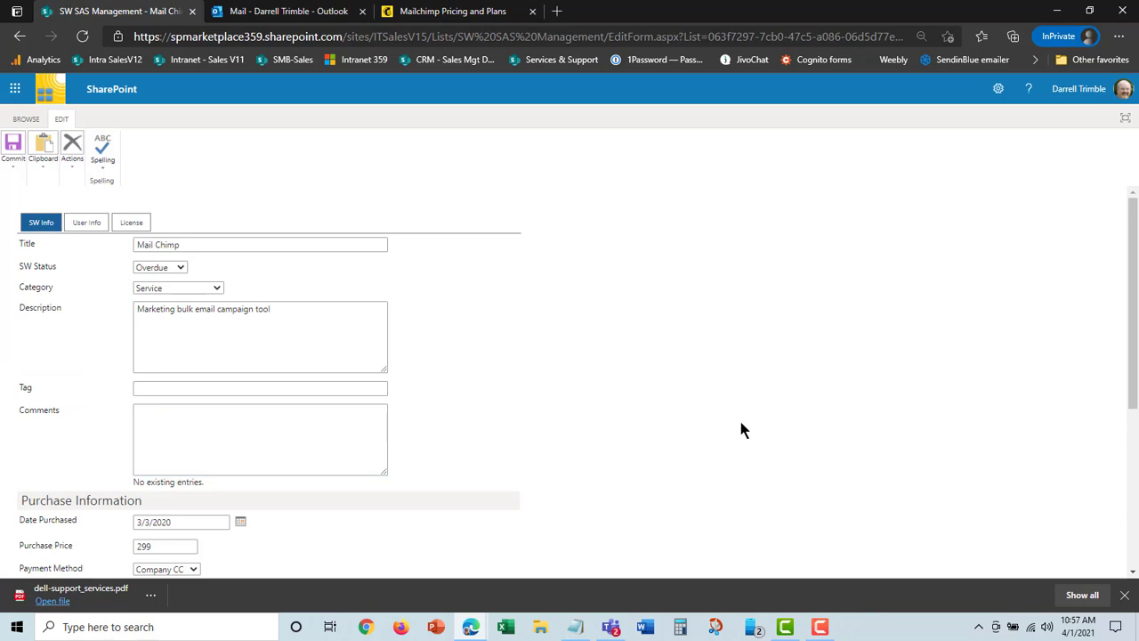
pyautogui.click(25, 118)
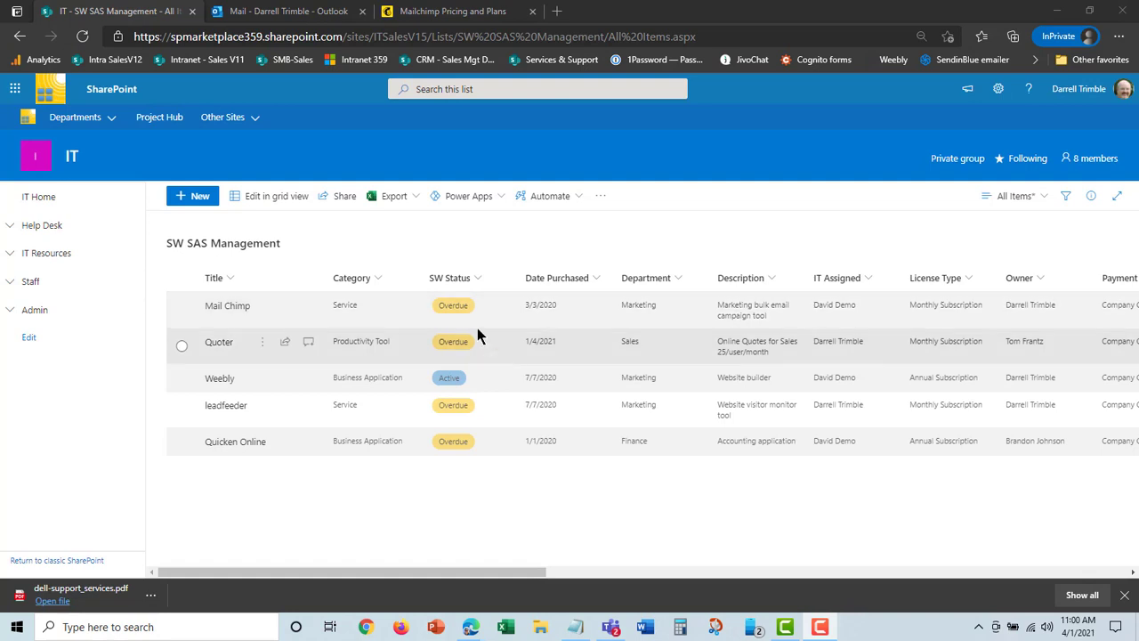
# Set Mail Chimp's SW Status to InActive through grid editing of the SW SAS Management list, and leave grid editing
pyautogui.click(281, 202)
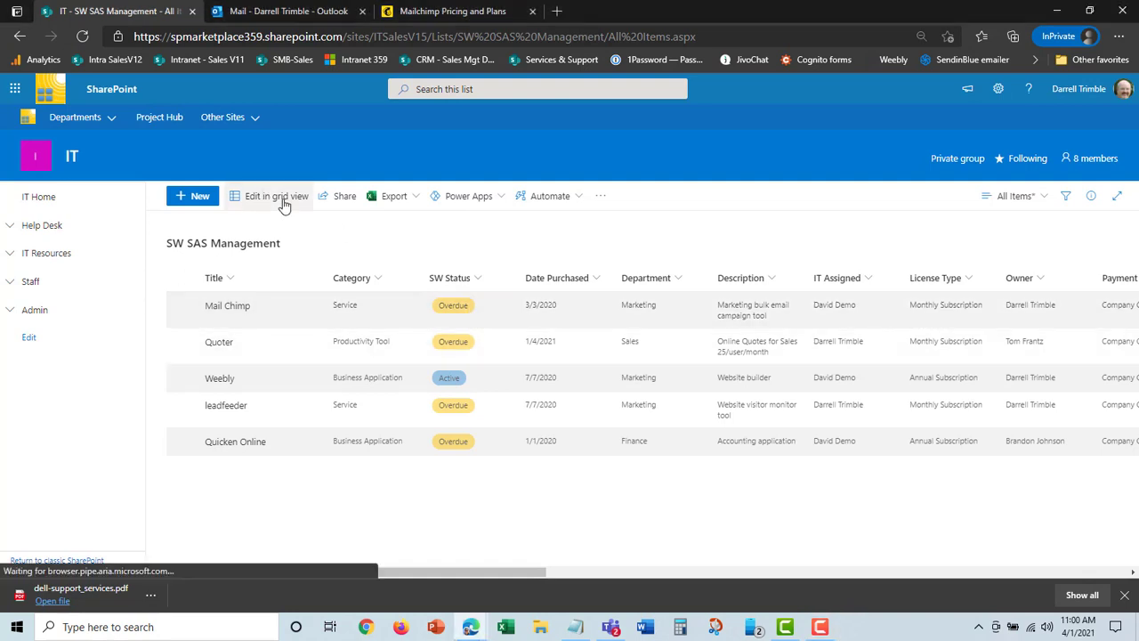
pyautogui.click(472, 427)
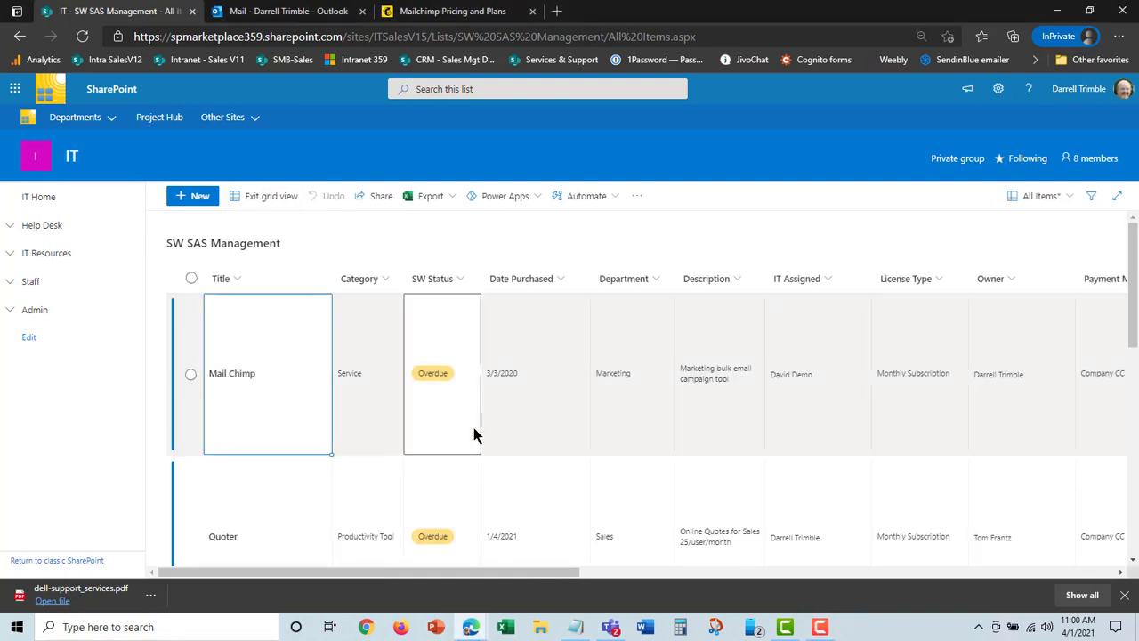
pyautogui.click(465, 377)
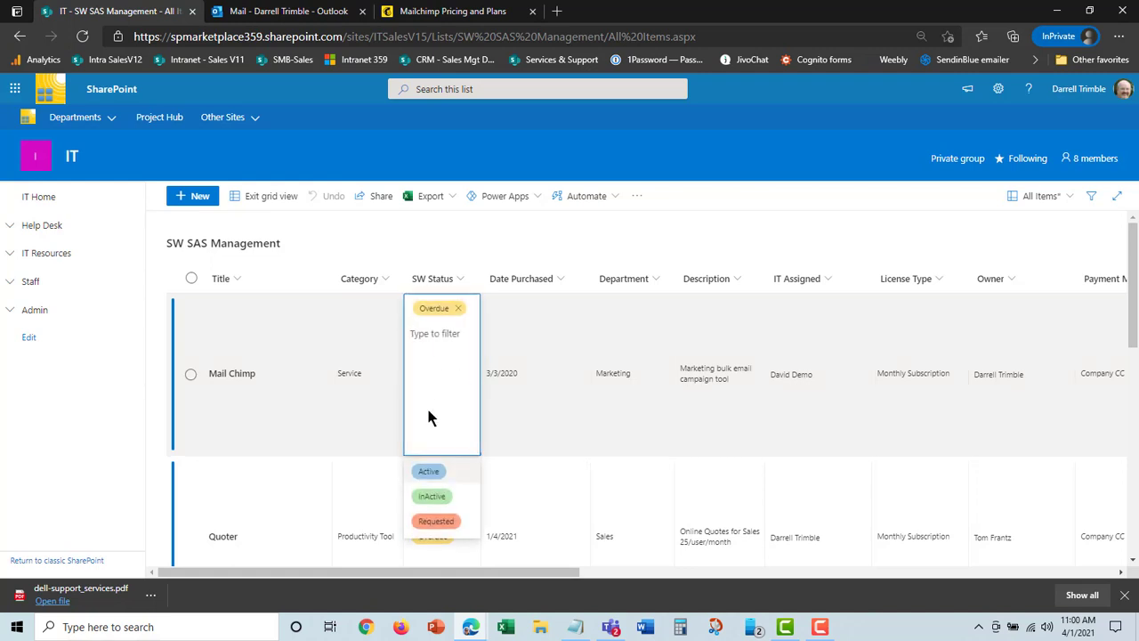
pyautogui.click(433, 496)
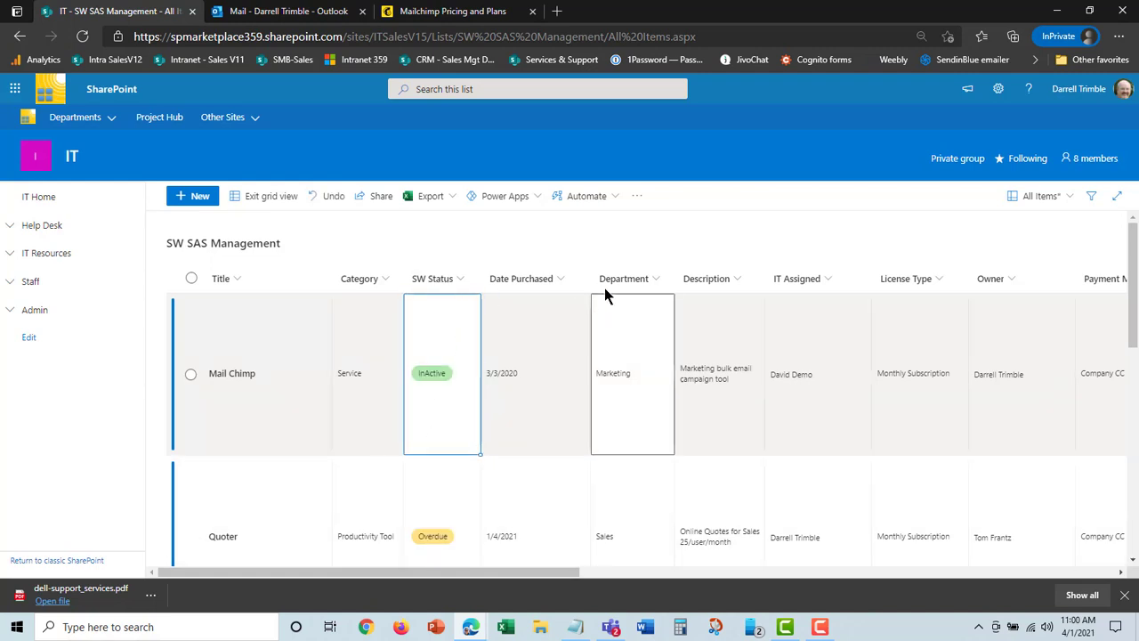
pyautogui.click(252, 202)
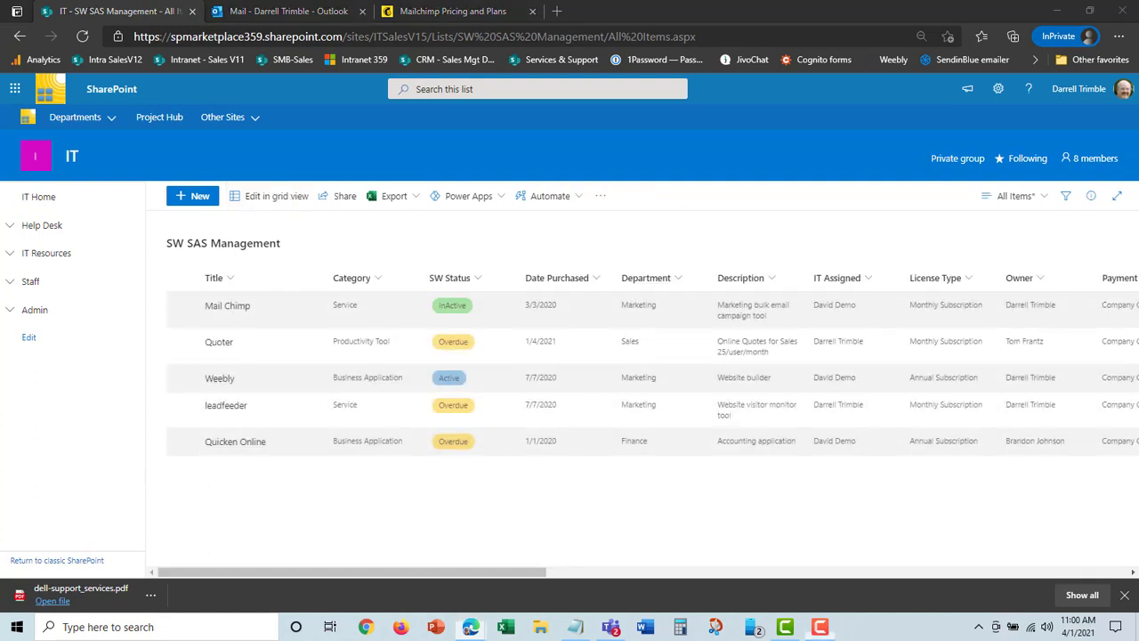
# View the software list grouped by department and by vendor using the By Department and By Vendor views
pyautogui.click(1043, 197)
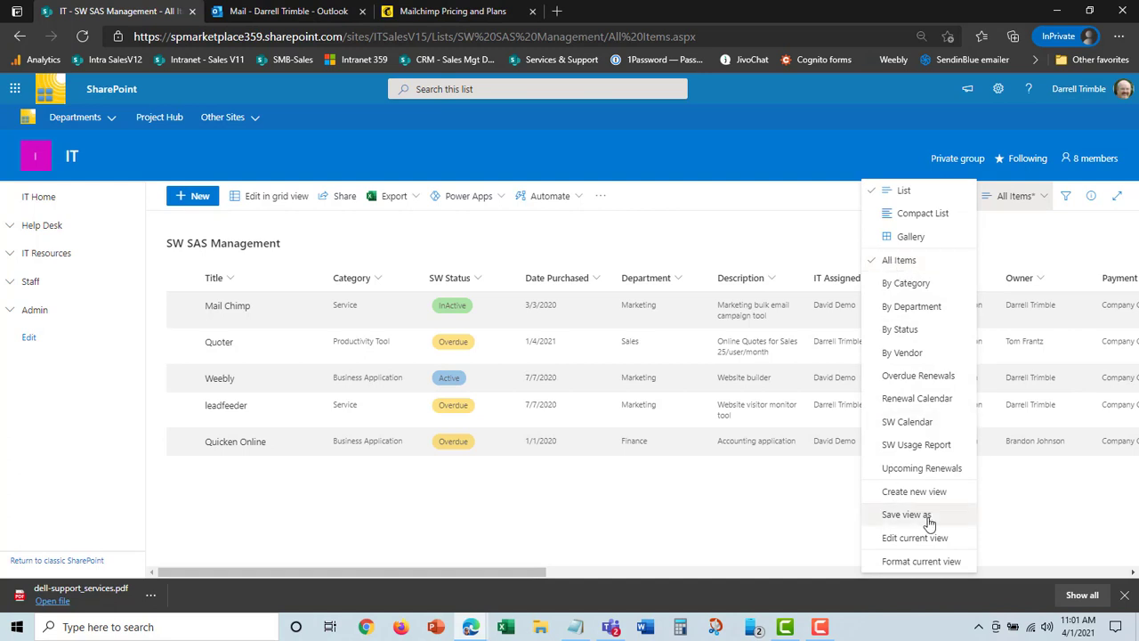
pyautogui.click(916, 308)
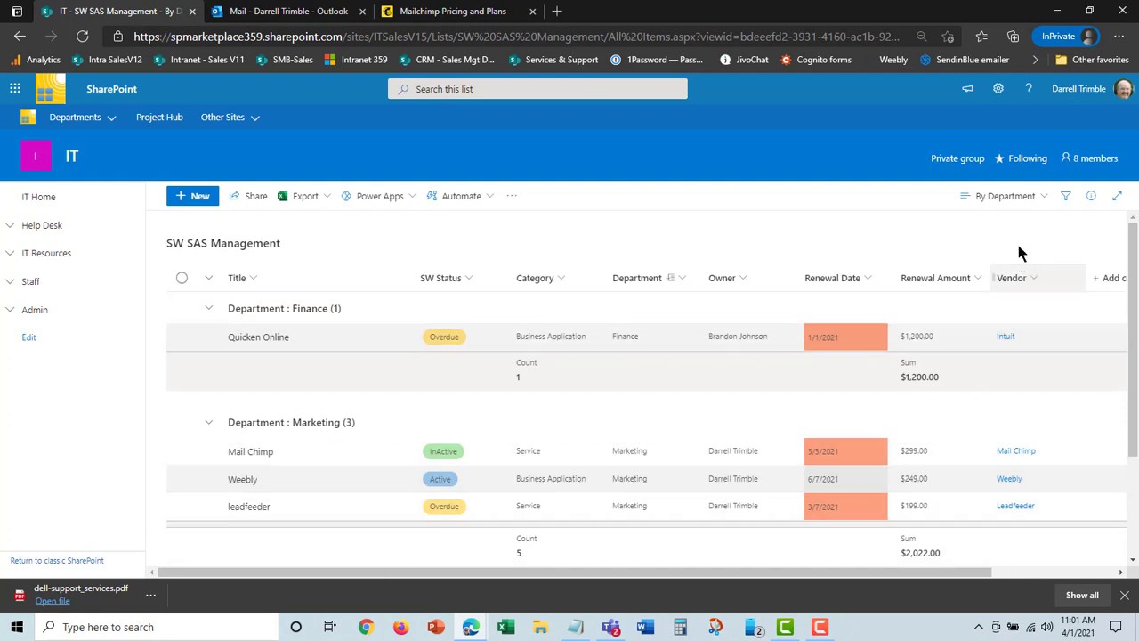
pyautogui.click(1043, 197)
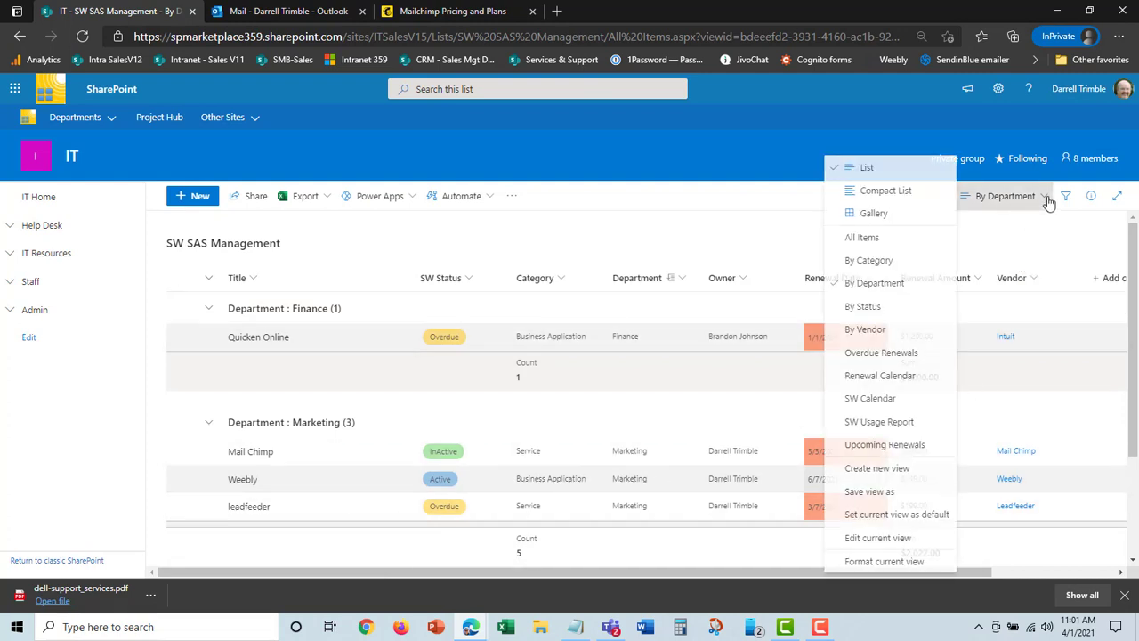
pyautogui.click(863, 329)
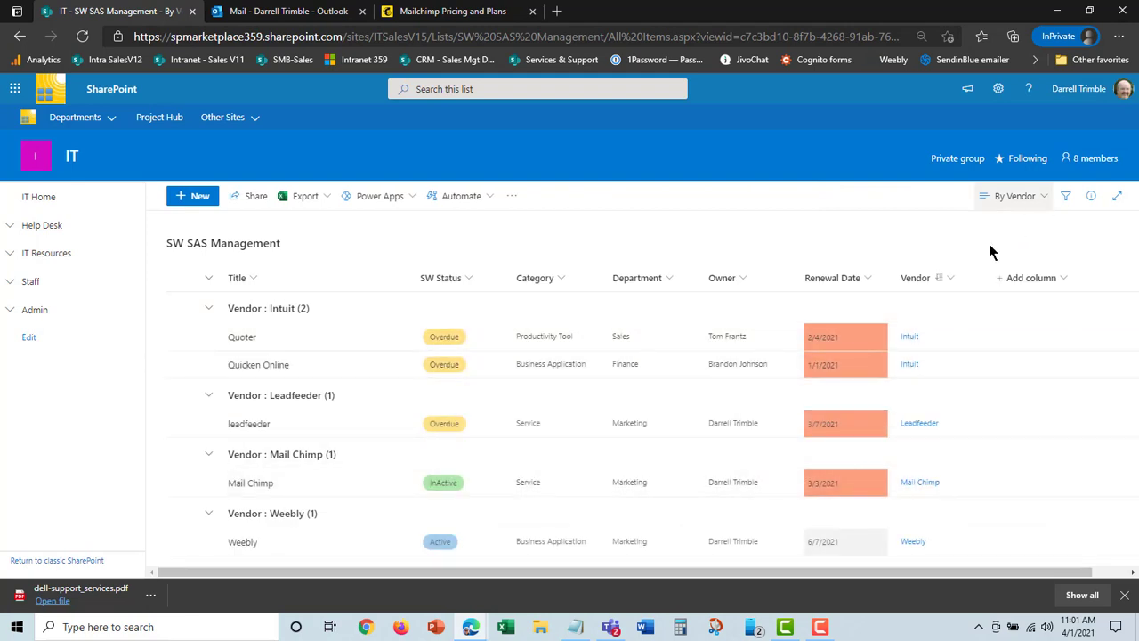
# Look through April and May 2021 in the Renewal Calendar view, returning to April
pyautogui.click(1041, 202)
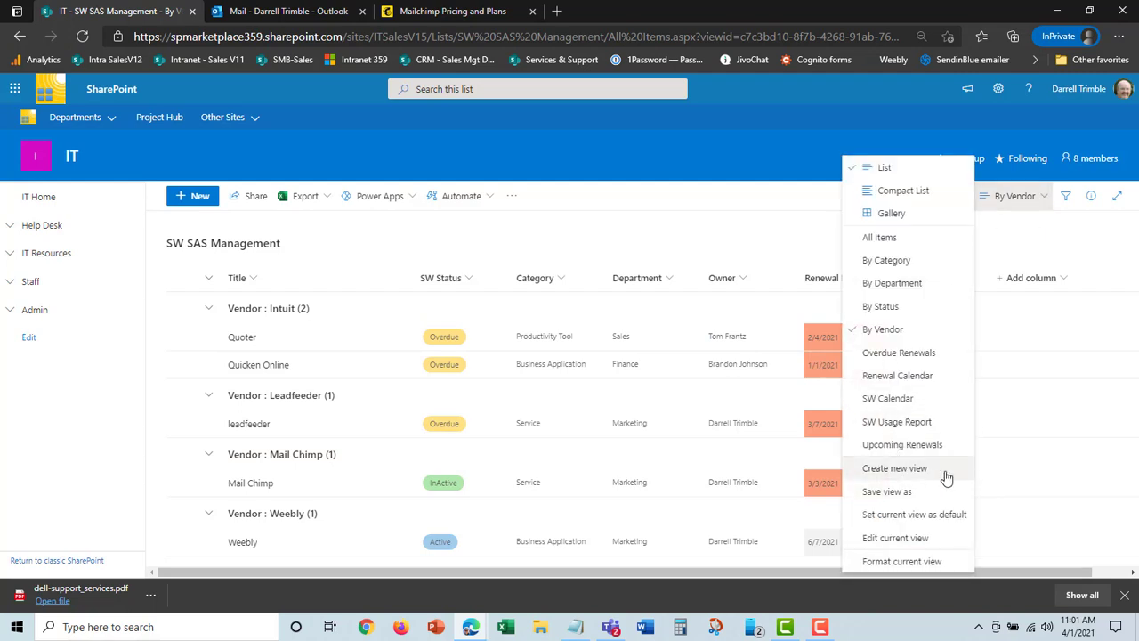
pyautogui.click(915, 377)
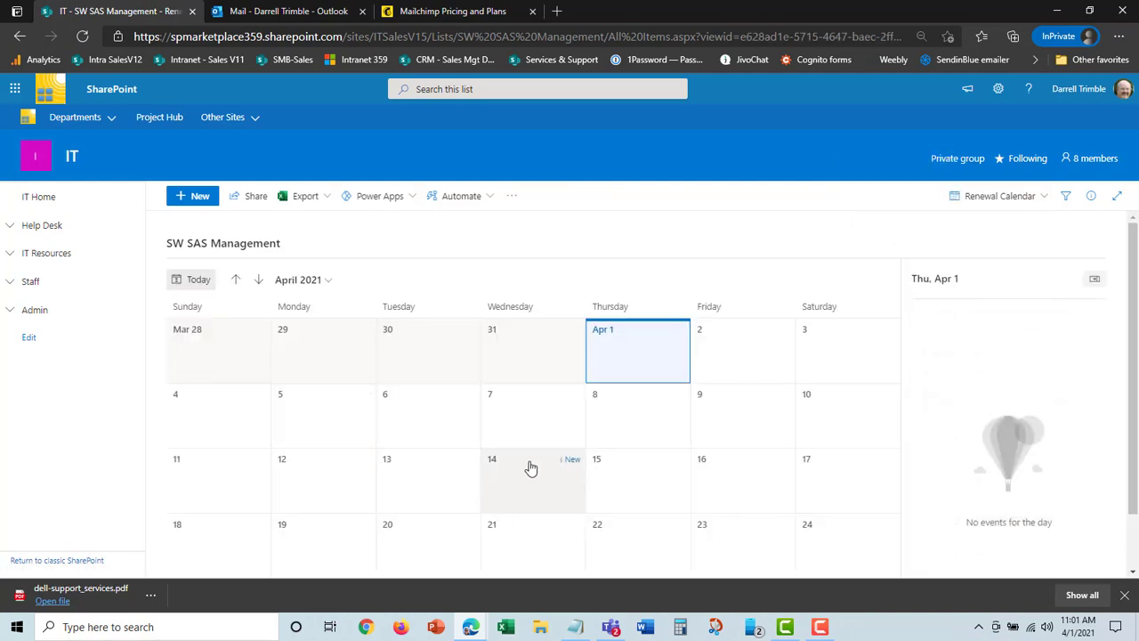
pyautogui.click(258, 281)
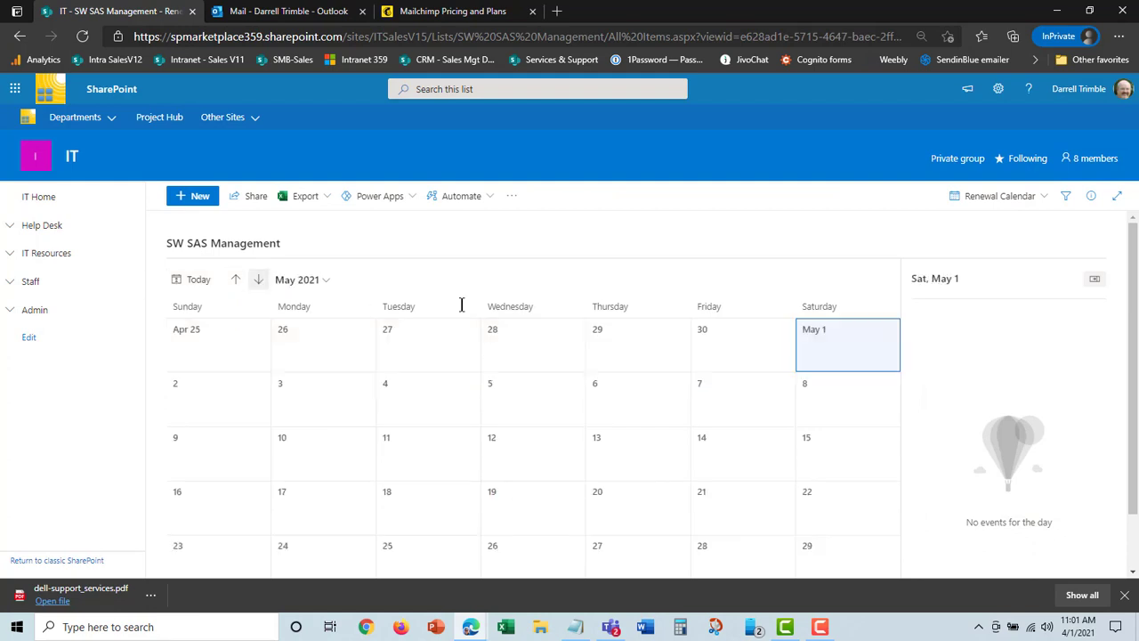
pyautogui.click(236, 281)
# Switch the list to the By Category view and expand the Business Application and Productivity Tool groups
pyautogui.click(1046, 202)
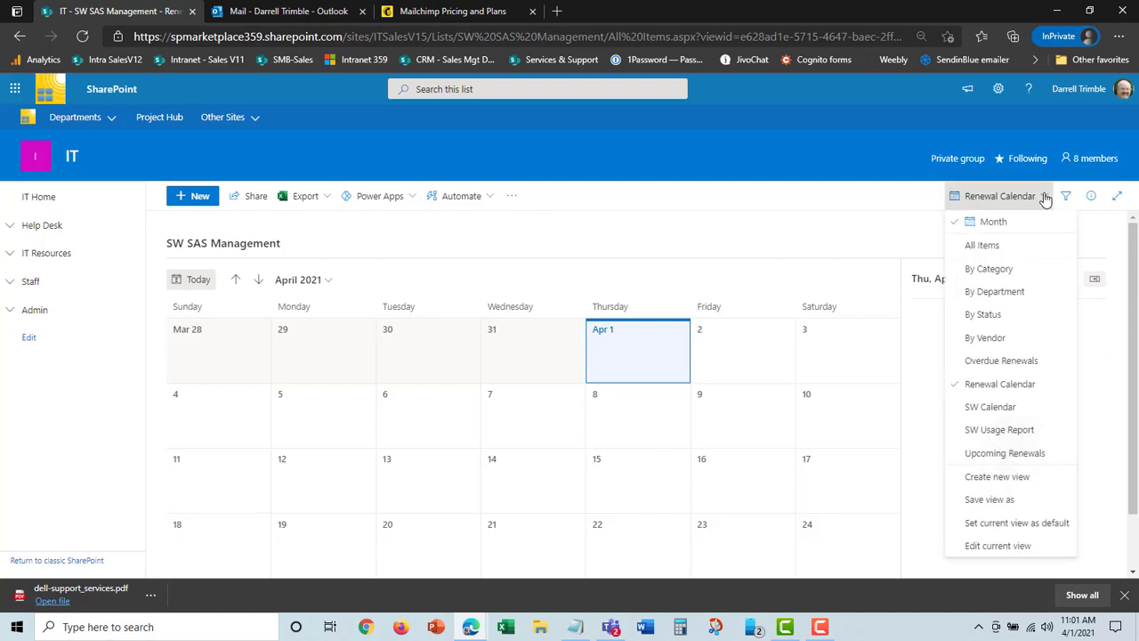
pyautogui.click(990, 268)
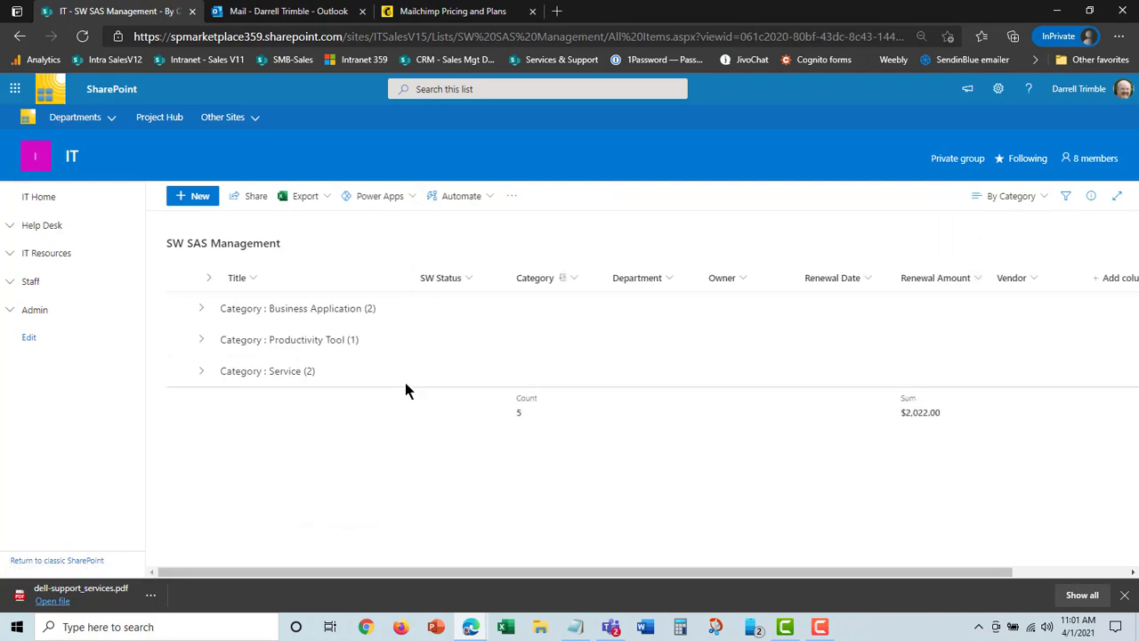
pyautogui.click(202, 308)
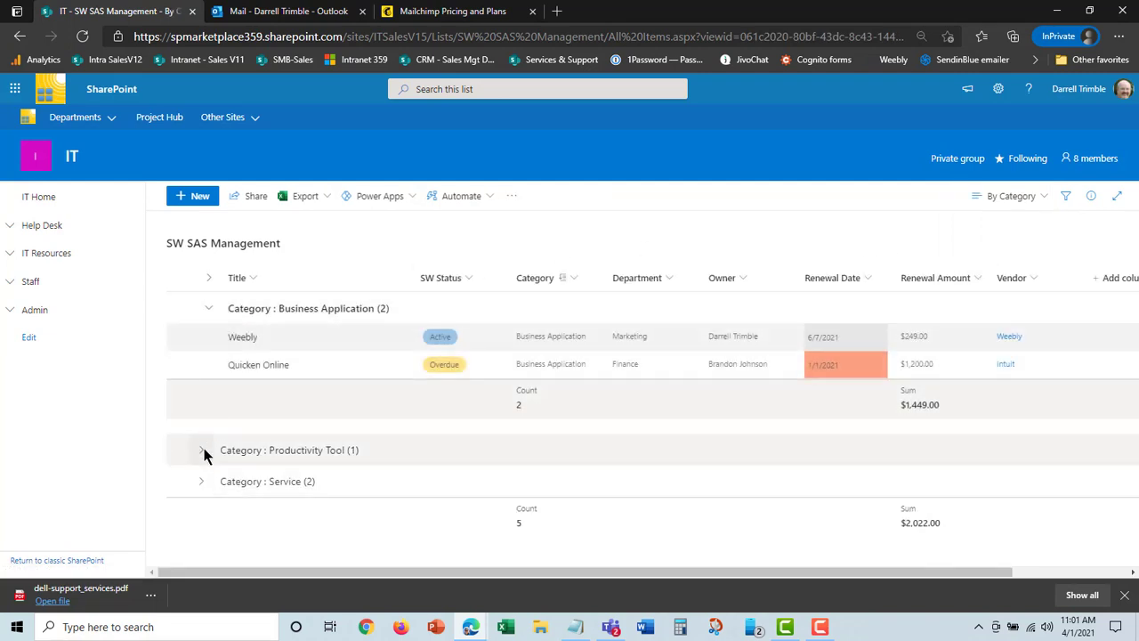
pyautogui.click(202, 450)
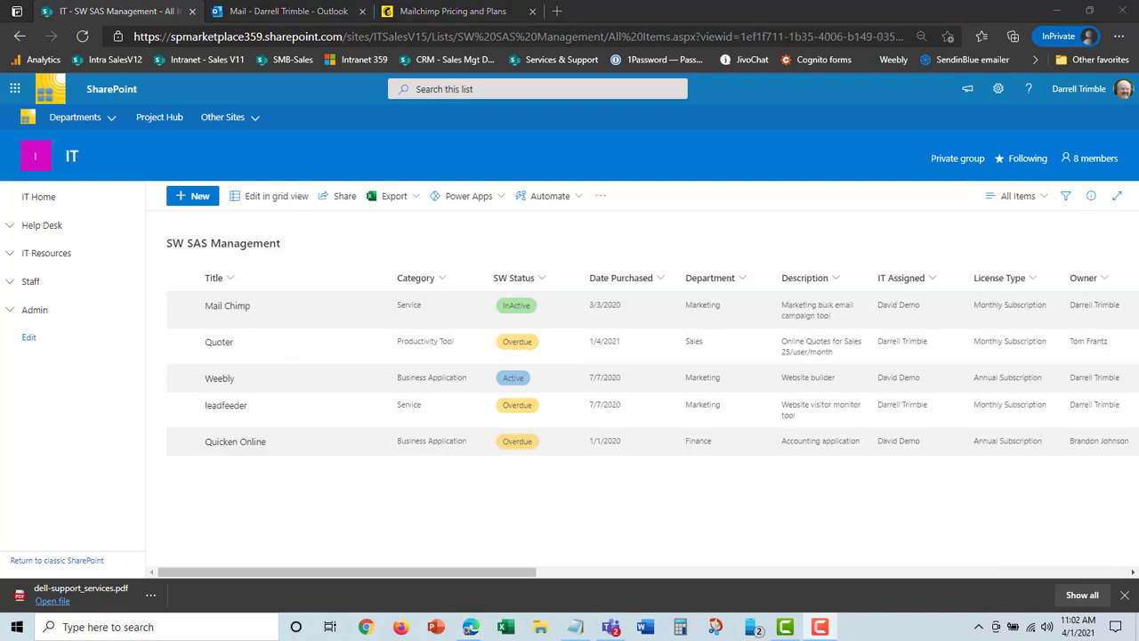
# Open the Contracts library and check the reminder automation options for dell-support_services.pdf, without setting a reminder
pyautogui.click(11, 254)
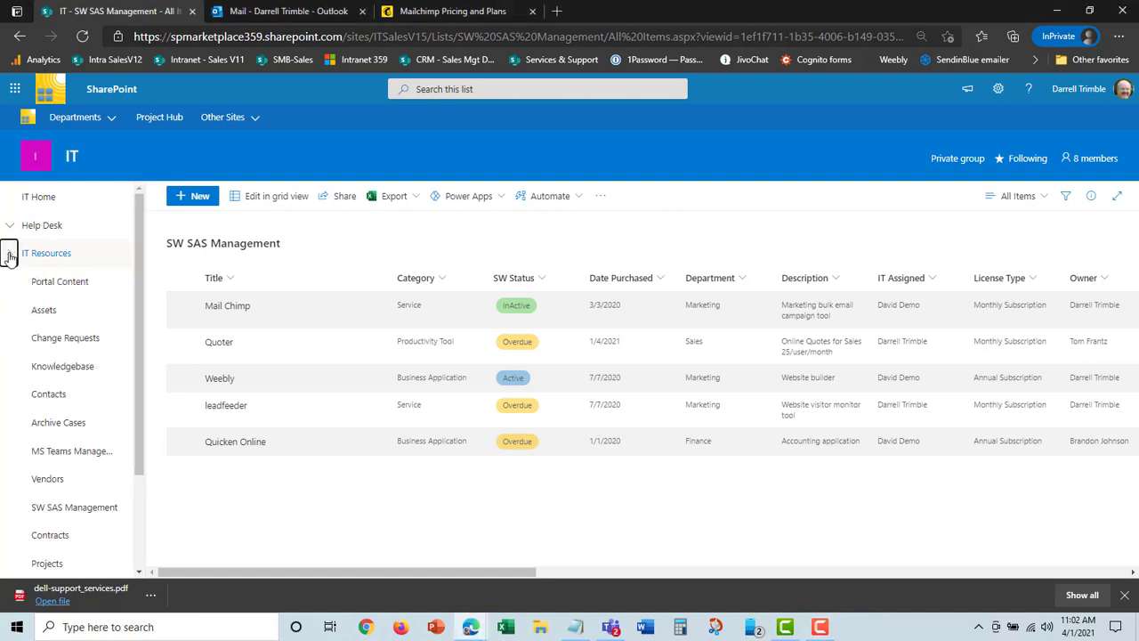
pyautogui.click(59, 538)
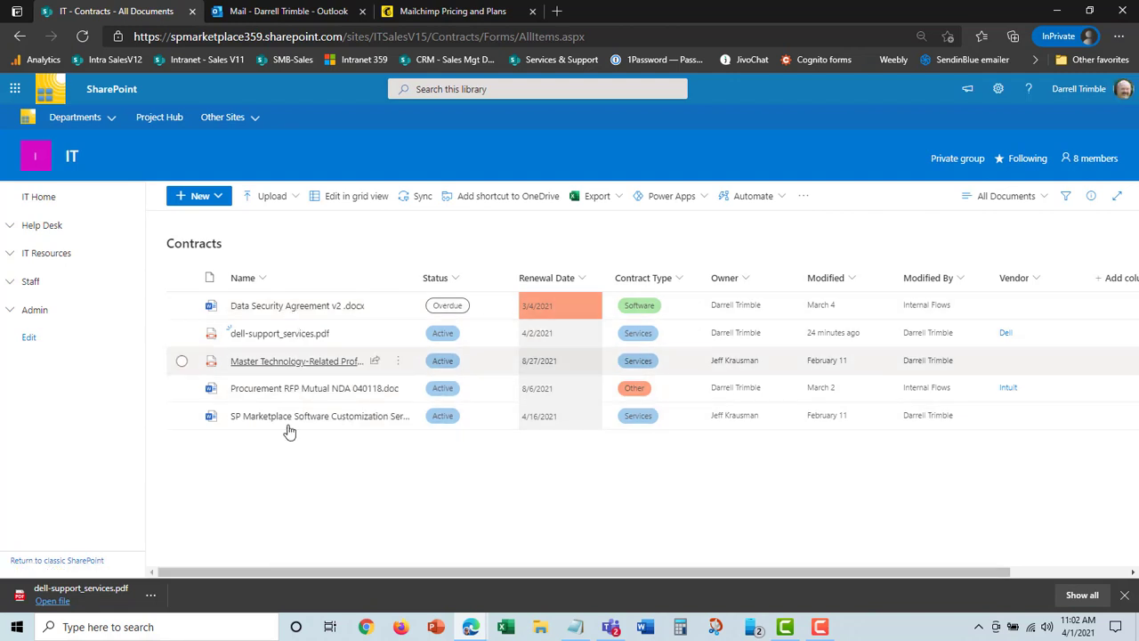
pyautogui.moveTo(316, 338)
pyautogui.click(181, 335)
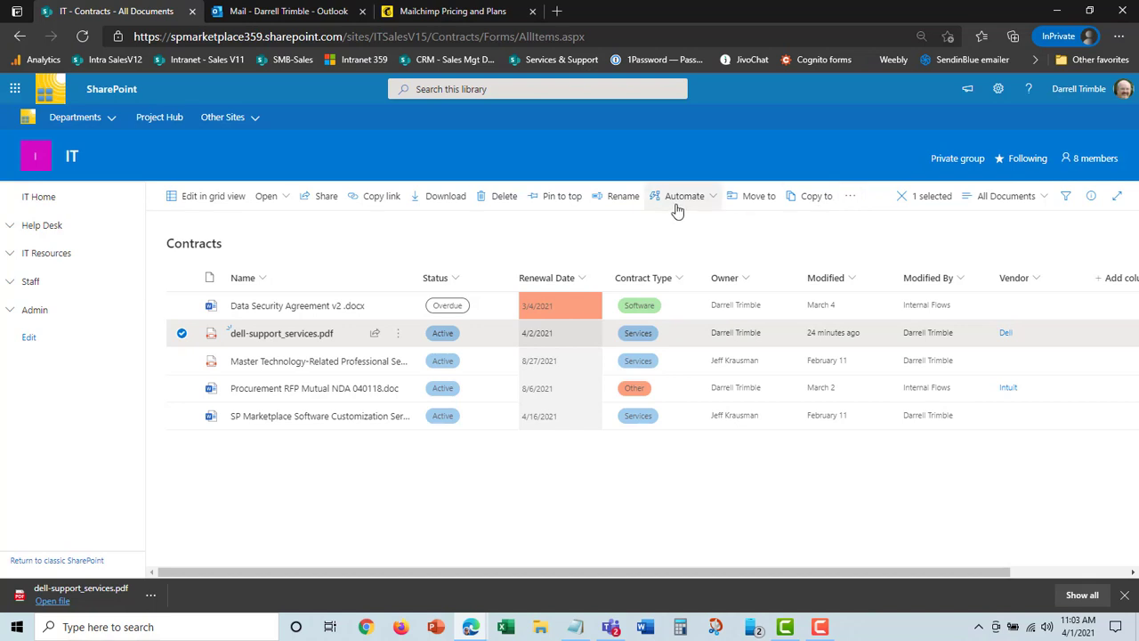
pyautogui.click(713, 199)
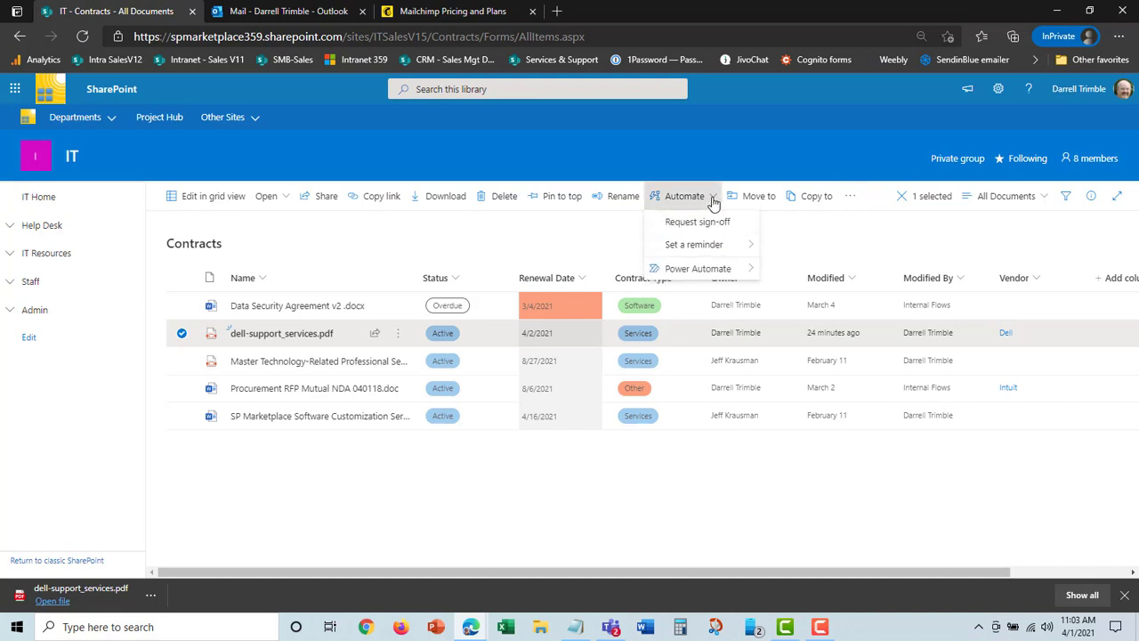
pyautogui.moveTo(688, 242)
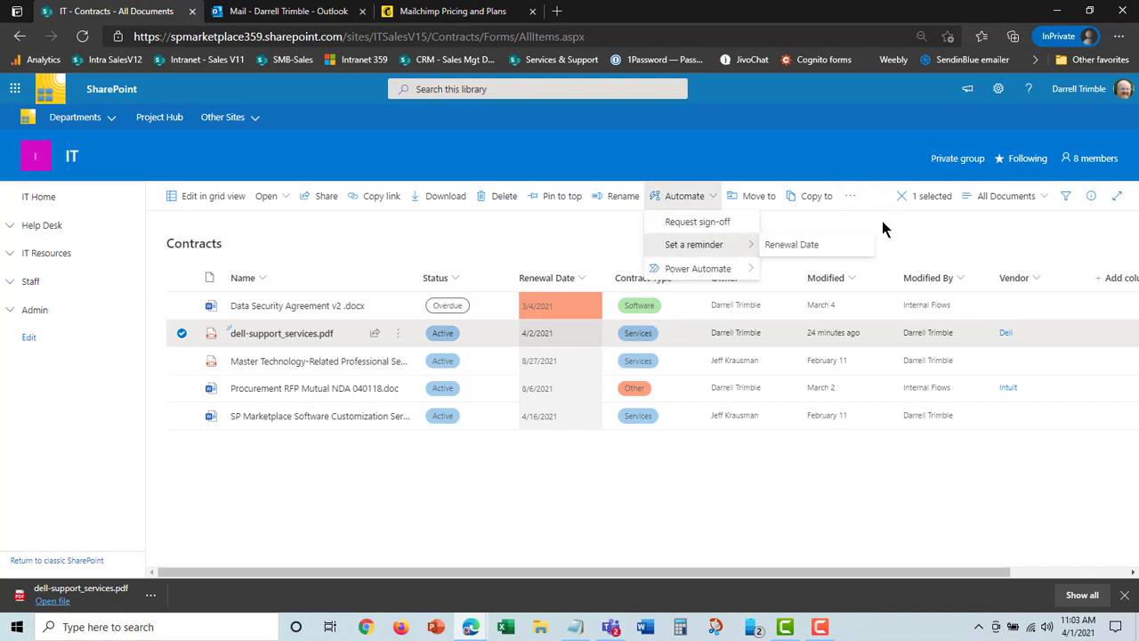
pyautogui.click(939, 217)
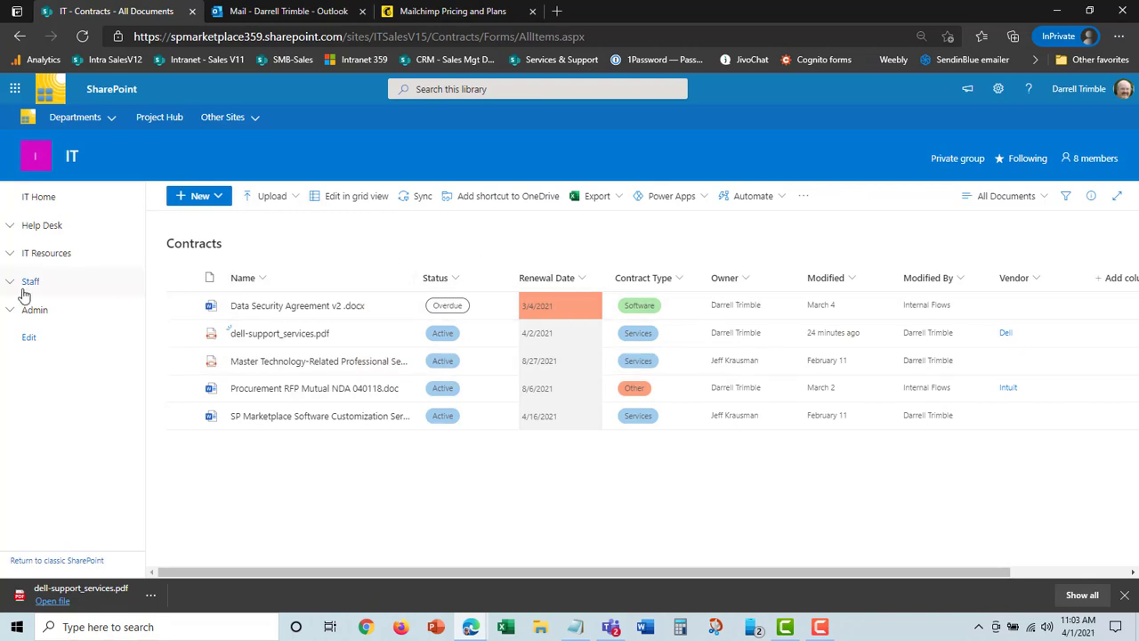
# Go to the Vendors list under IT Resources and open the Dell vendor record for editing
pyautogui.click(9, 252)
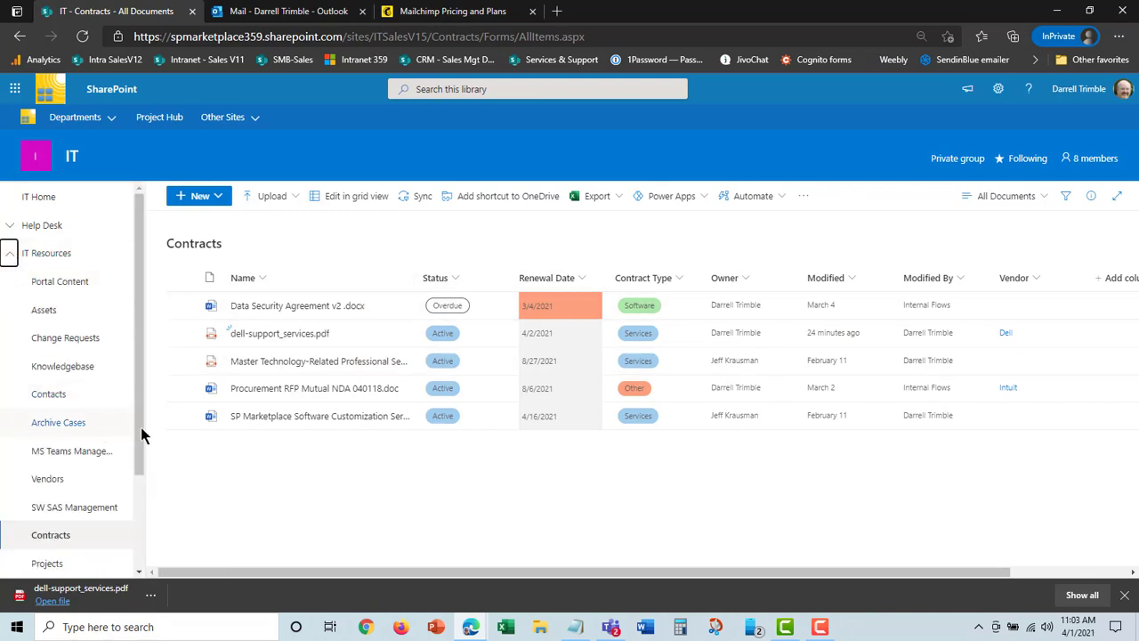
pyautogui.moveTo(139, 432); pyautogui.dragTo(145, 495)
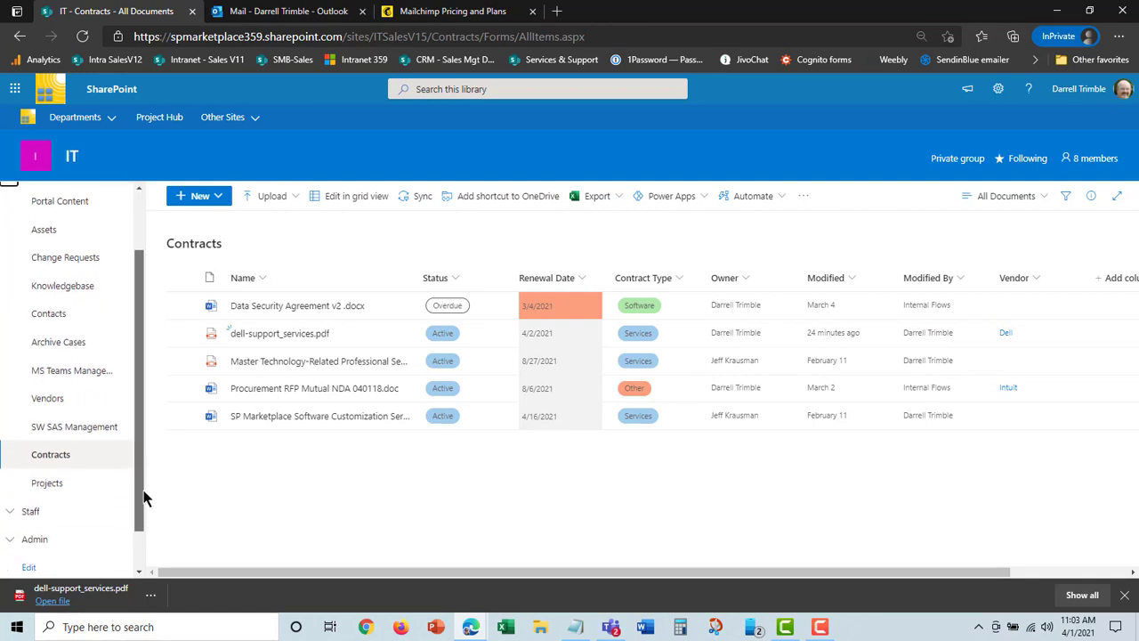
pyautogui.click(62, 403)
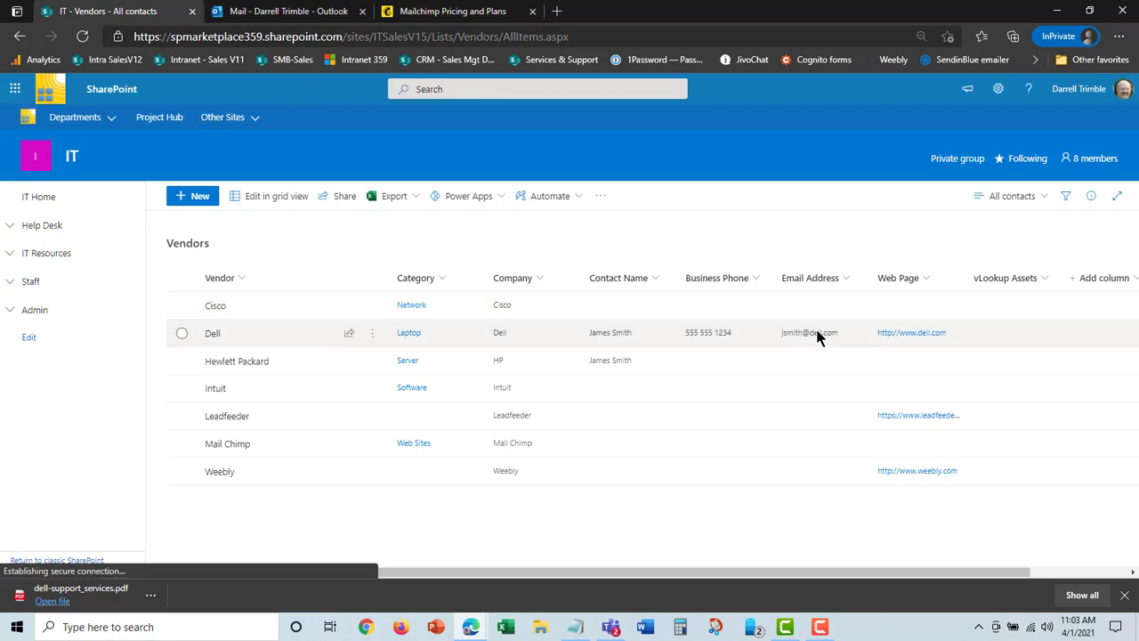
pyautogui.click(181, 333)
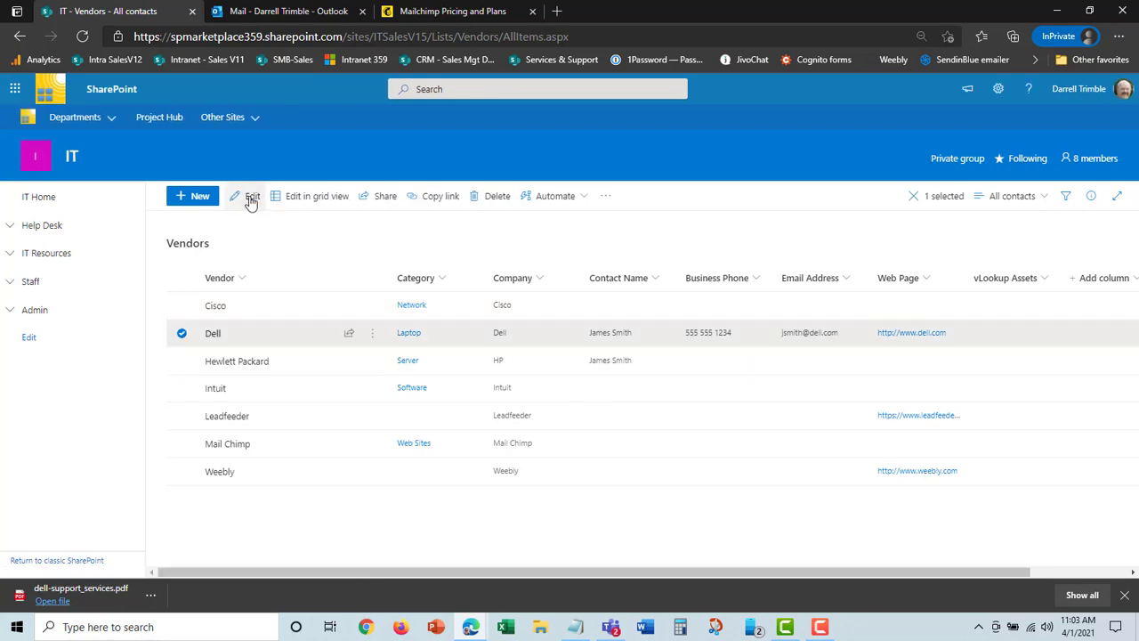
pyautogui.click(252, 197)
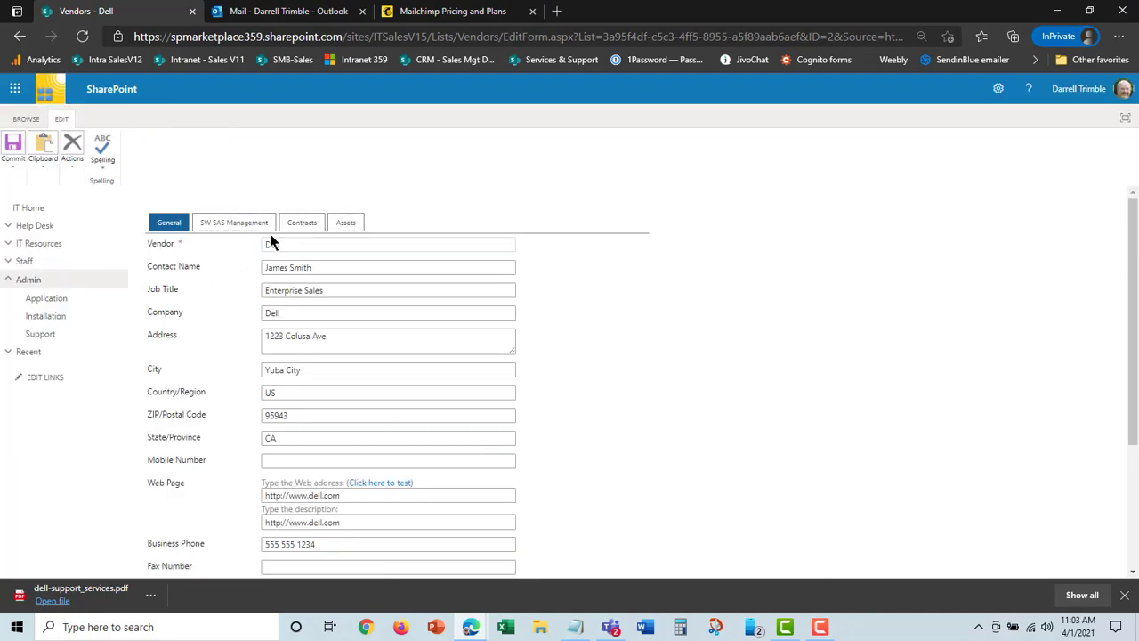
# Review the software subscriptions, contracts and assets linked to the Dell vendor record
pyautogui.click(260, 223)
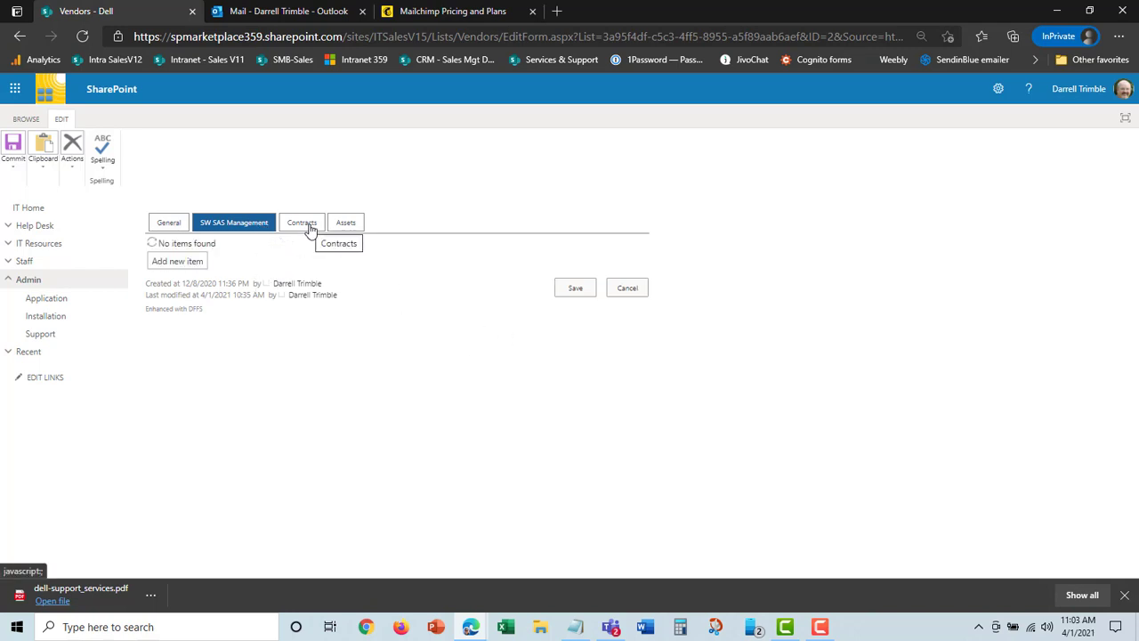
pyautogui.click(301, 224)
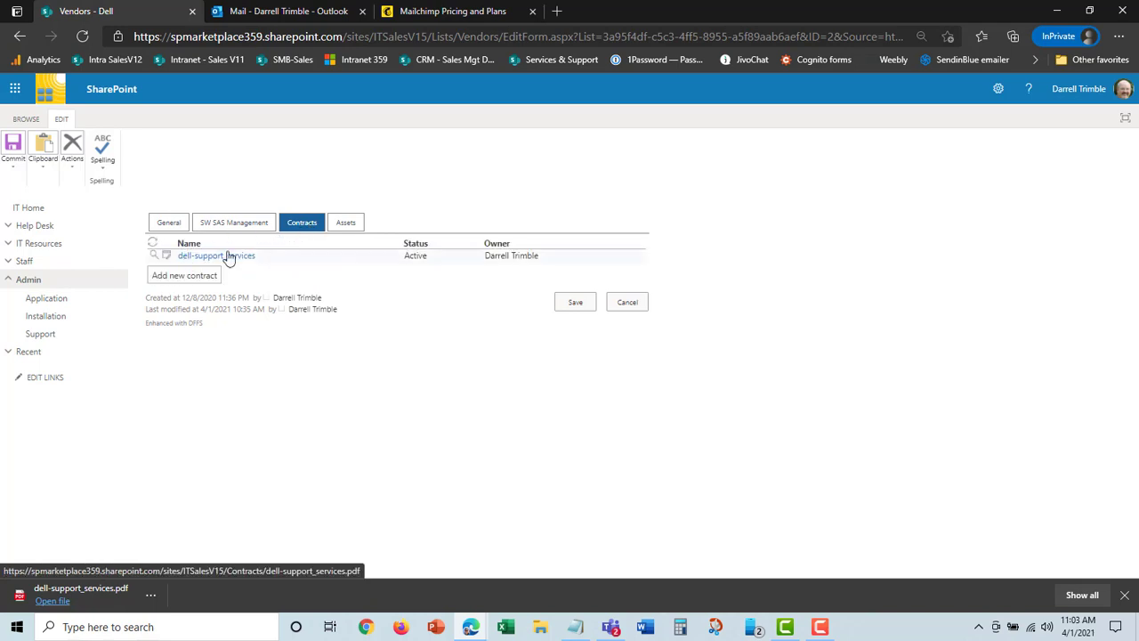
pyautogui.click(348, 227)
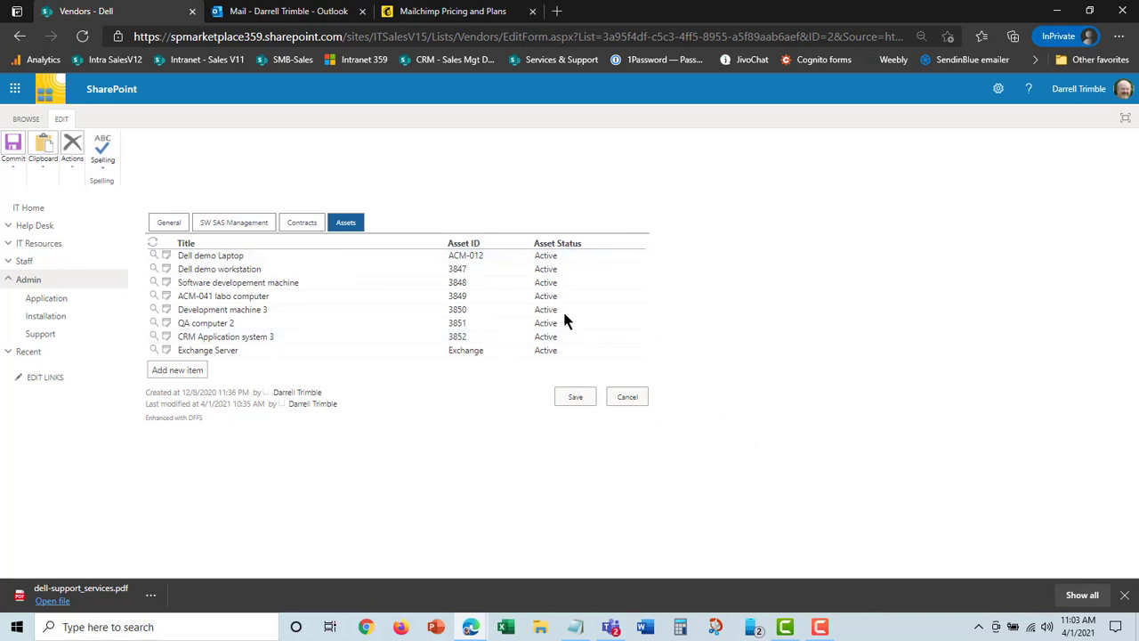
# Switch the Dell vendor form from the editing ribbon to the site header and collapse the Admin navigation group
pyautogui.click(25, 121)
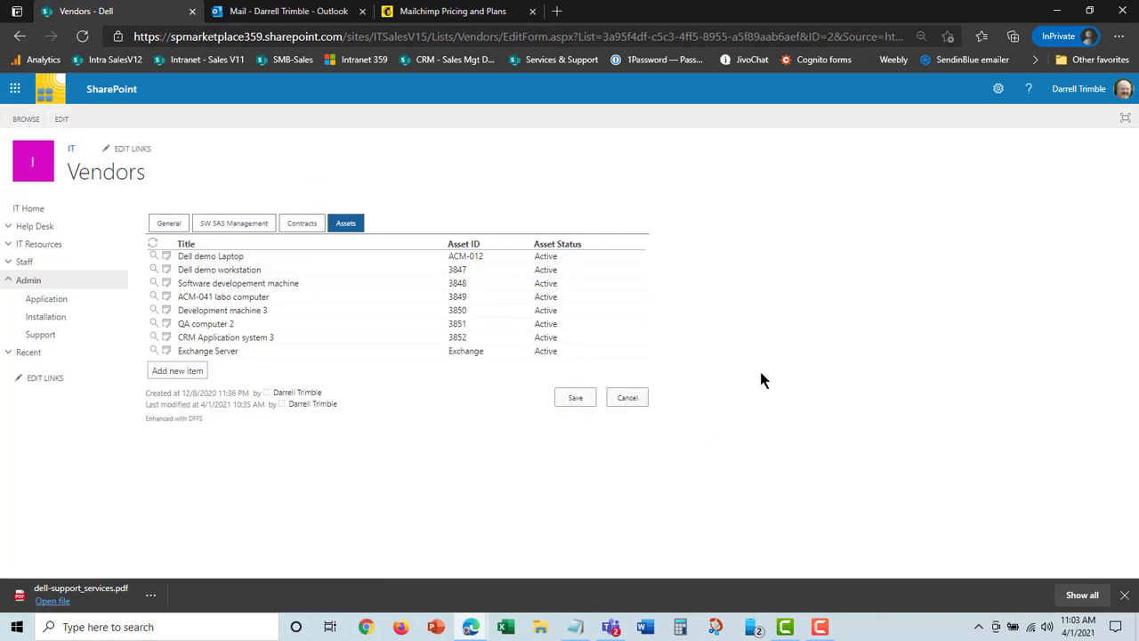
pyautogui.click(11, 280)
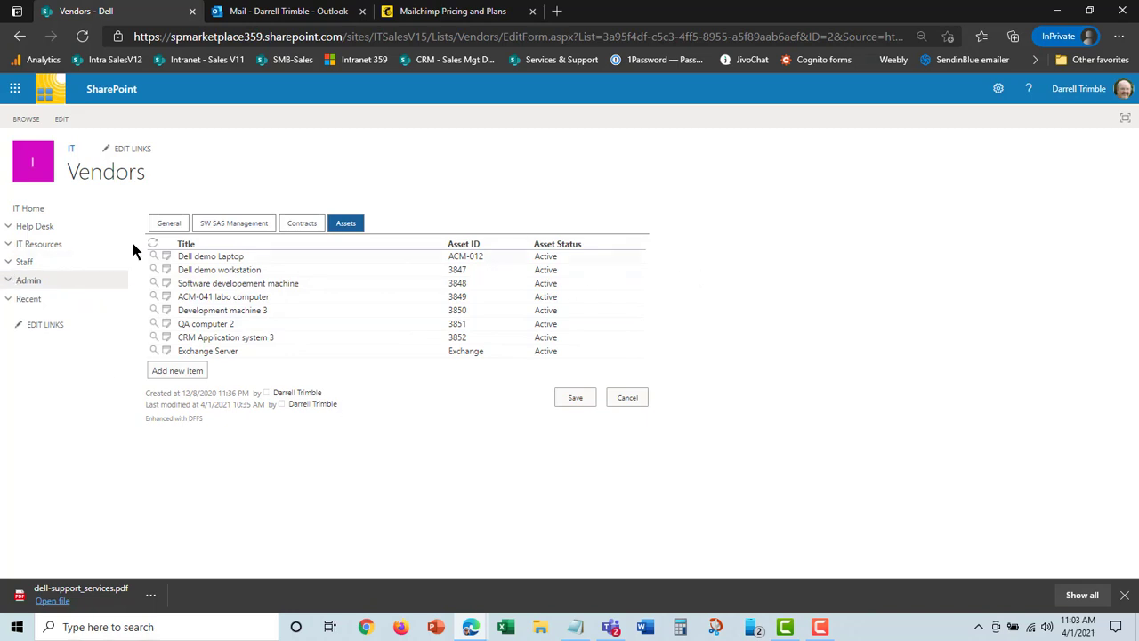